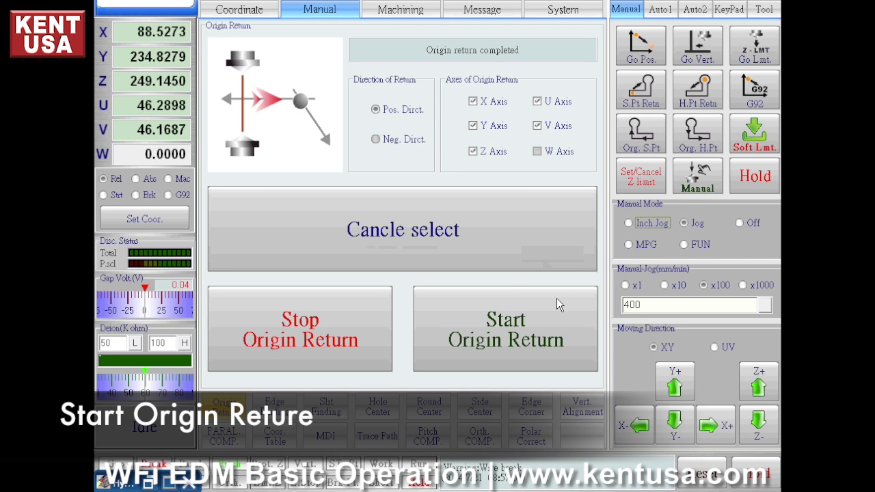
Start the origin return of the X, Y, Z, U and V axes
left_click(557, 300)
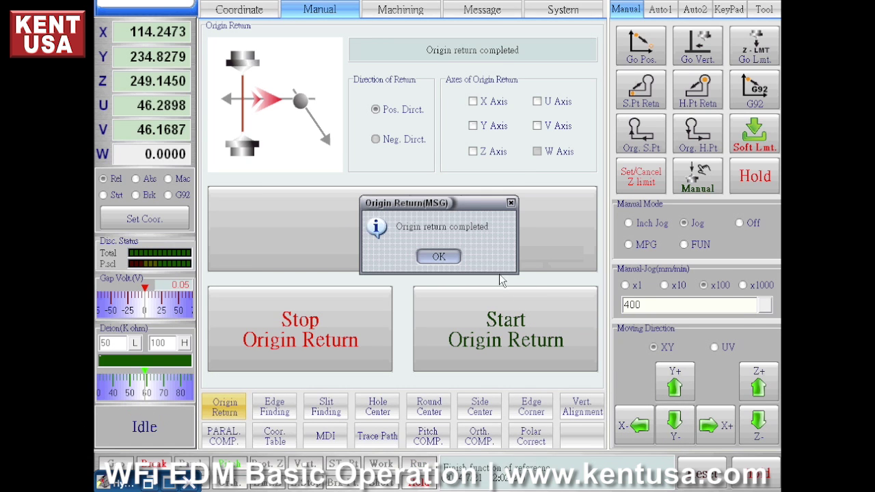
Dismiss the origin-return notice and bring U and V back to vertical at 0.0000
left_click(441, 250)
left_click(681, 55)
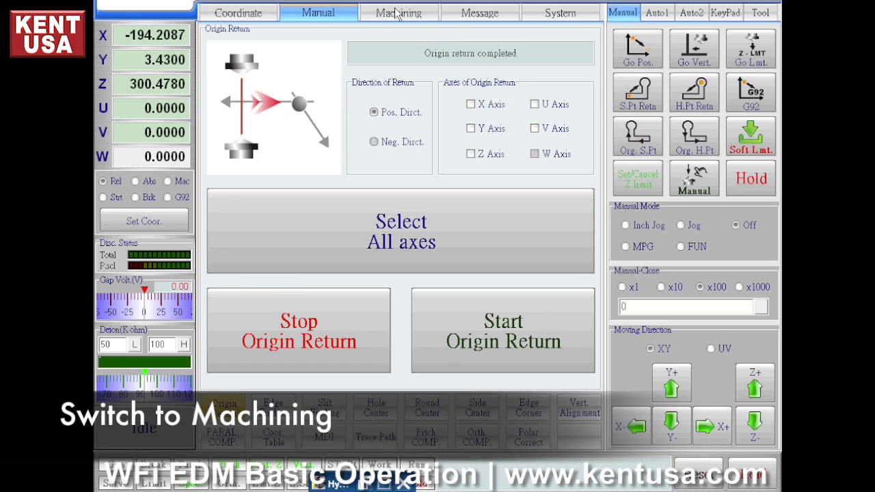
Load module-3.nc from the USB drive, overwriting the existing Work copy
left_click(398, 13)
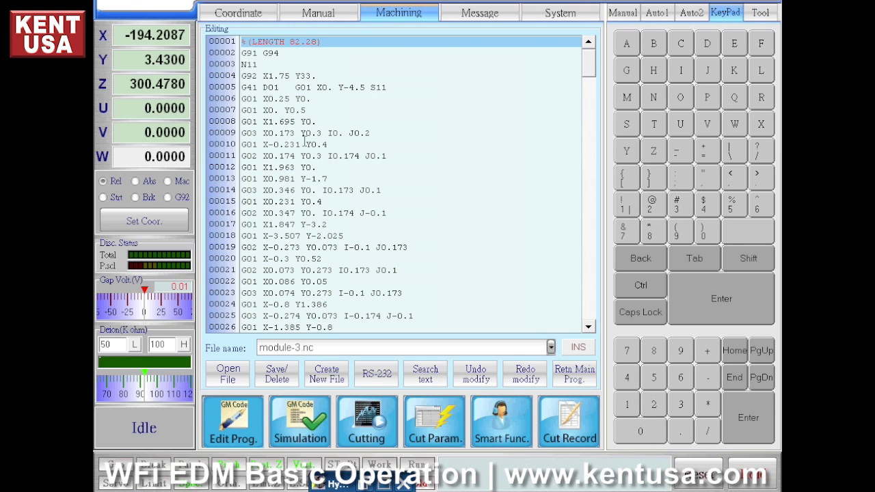
left_click(229, 374)
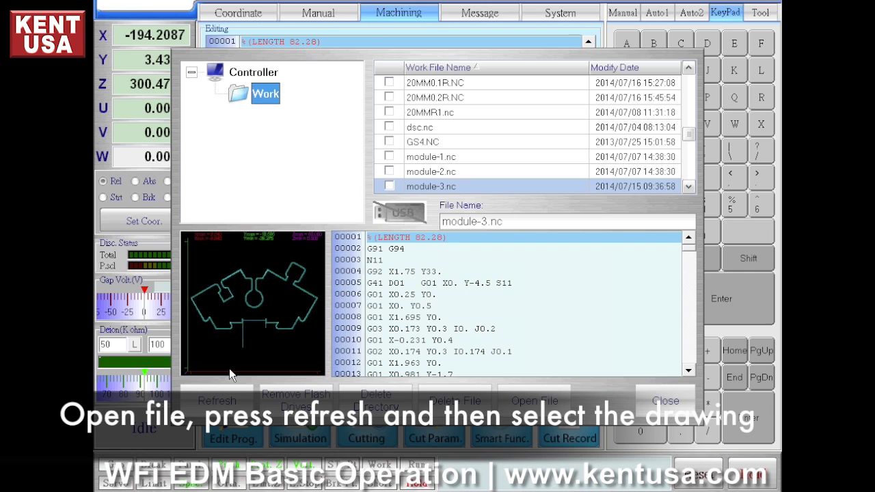
left_click(229, 389)
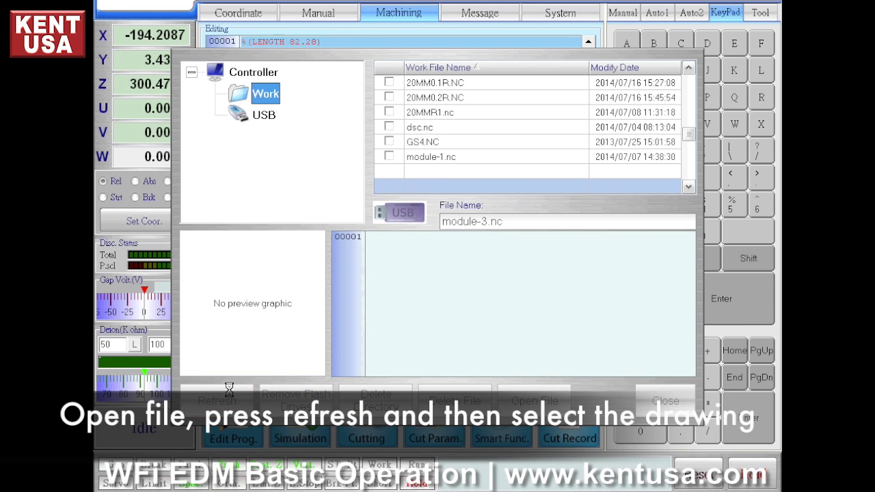
left_click(265, 119)
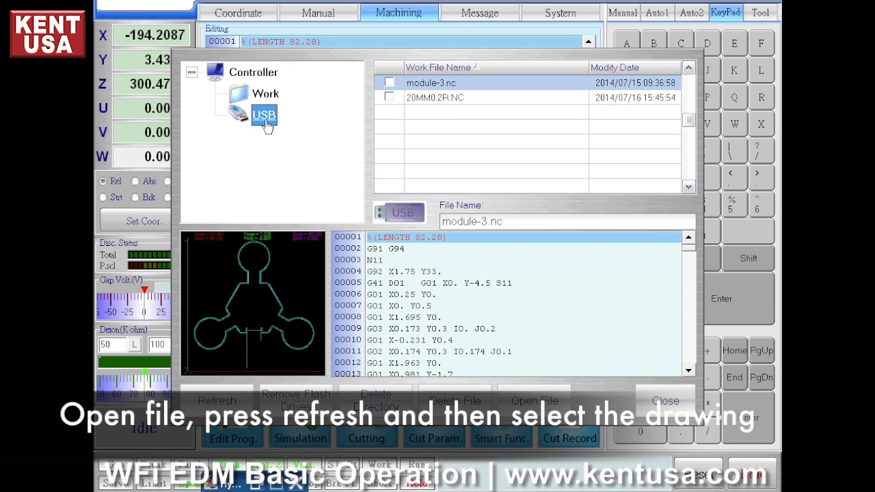
left_click(442, 85)
left_click(389, 82)
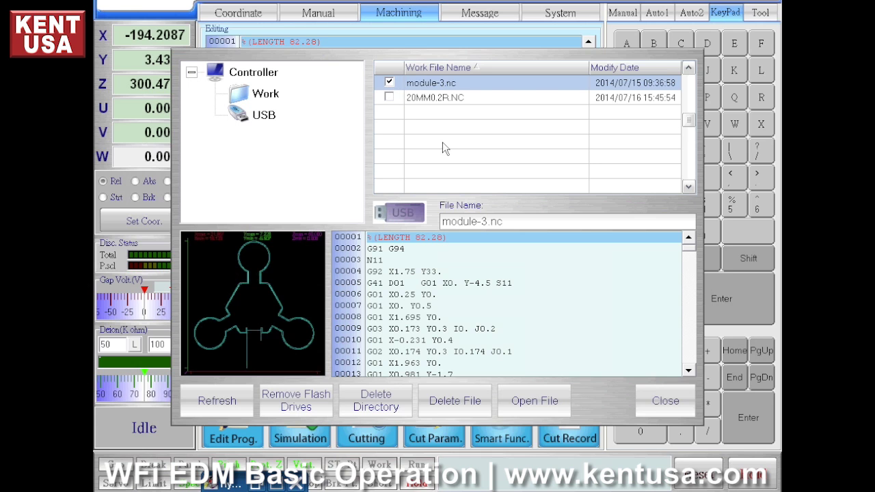
left_click(527, 402)
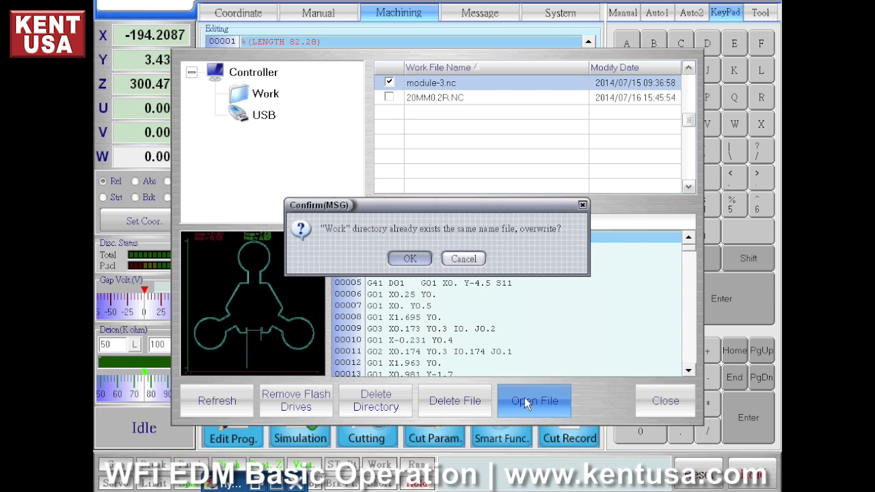
left_click(412, 258)
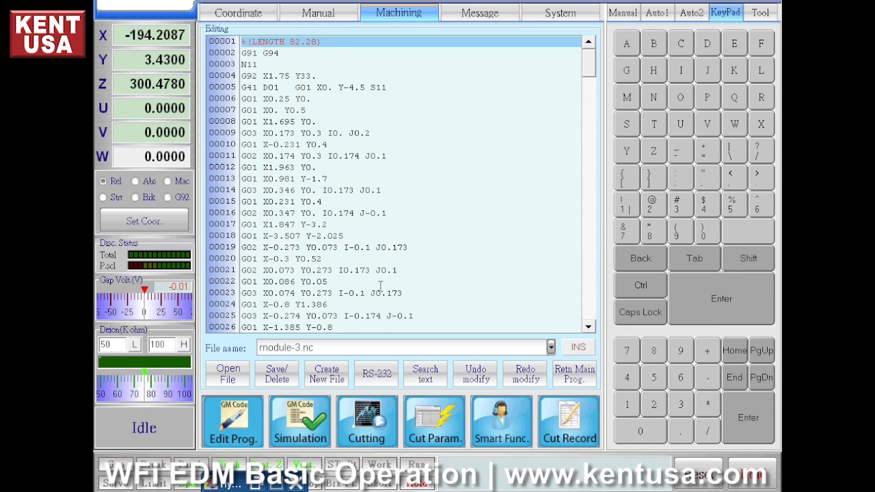
Background-simulate module-3.nc (250.245 mm path) and show the simulation parameter settings
left_click(307, 423)
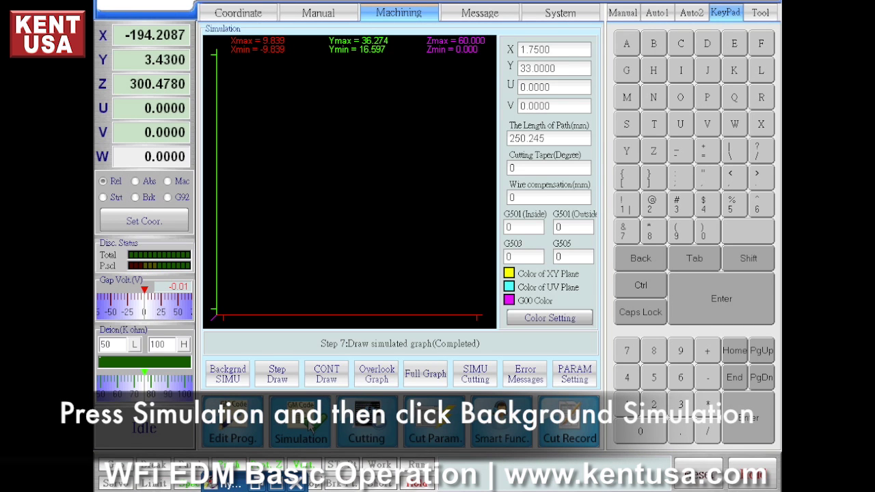
left_click(236, 380)
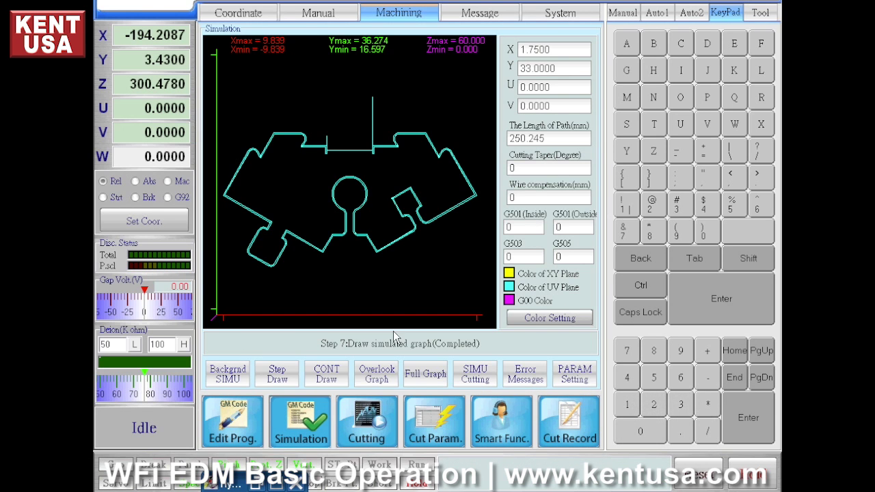
left_click(564, 375)
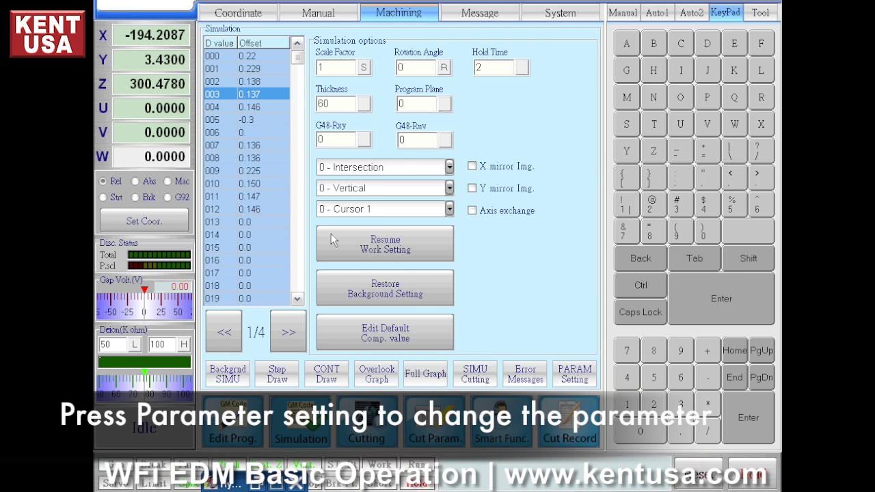
Set the D001 offset to 0.230 and the D002 offset to 0.139
left_click(269, 66)
left_click(270, 65)
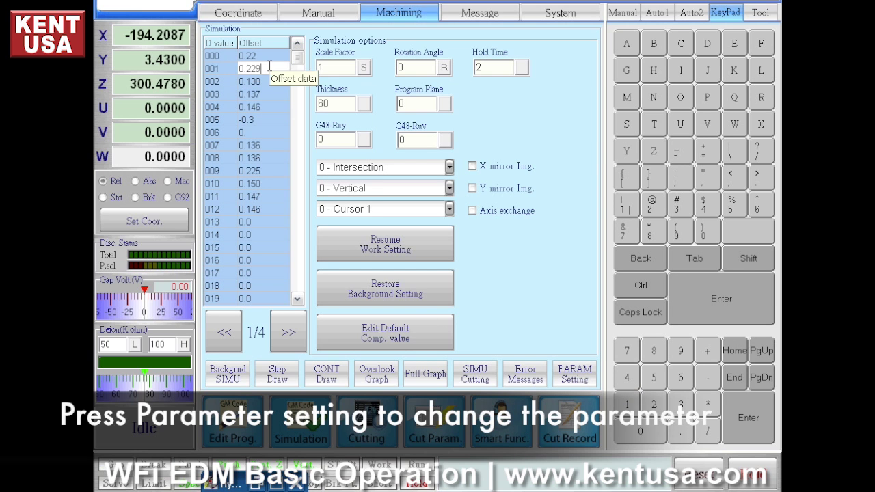
key("BackSpace")
key("BackSpace")
type("30")
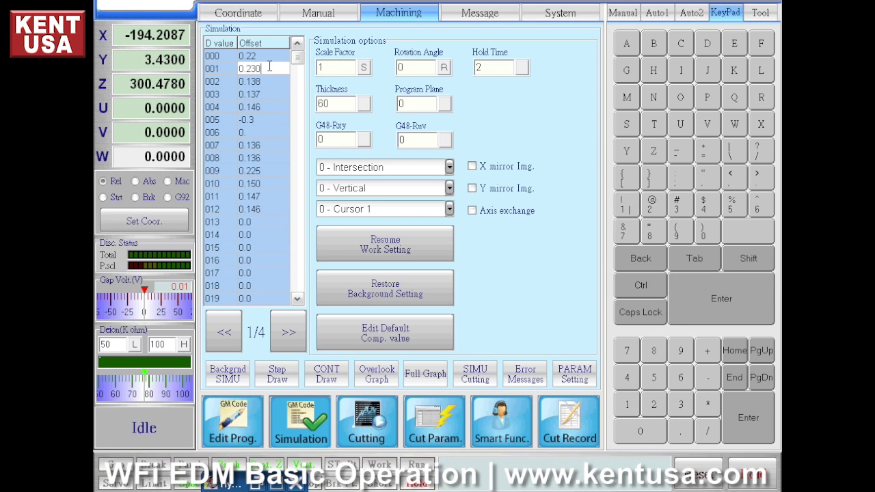
left_click(272, 78)
left_click(272, 78)
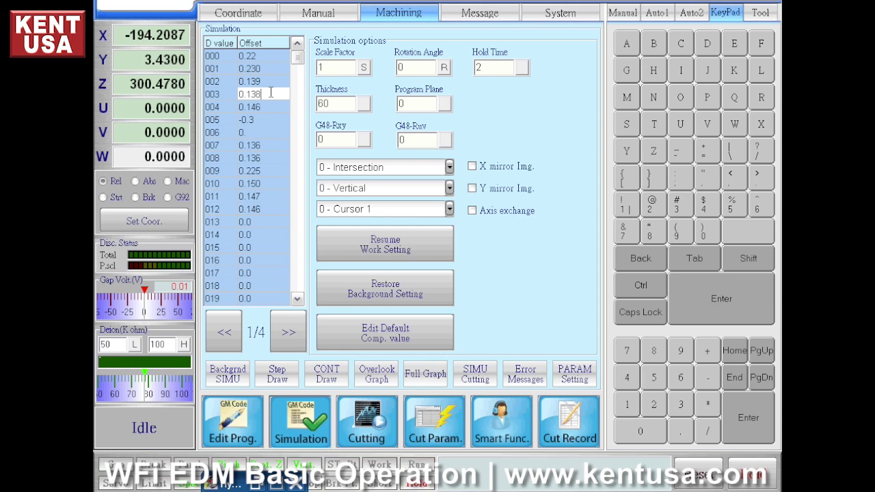
Set rotation angle 180 and re-simulate module-3.nc, now 250.309 mm
left_click(406, 67)
type("180")
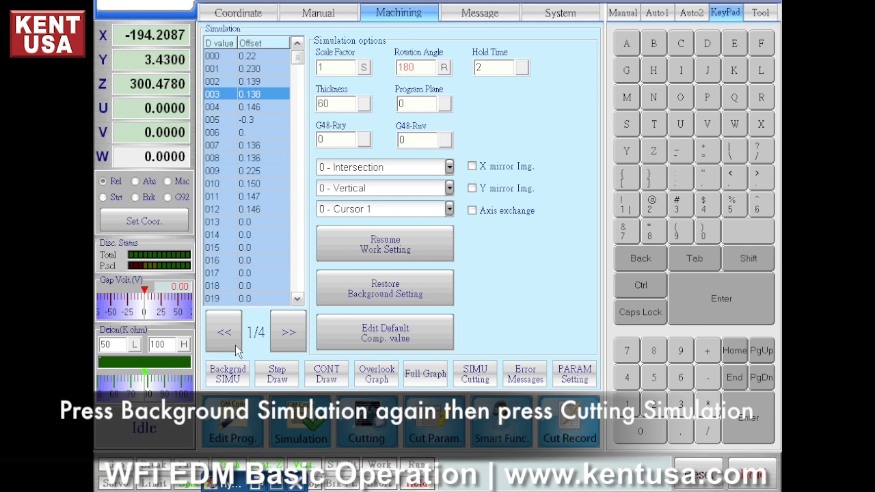
left_click(229, 374)
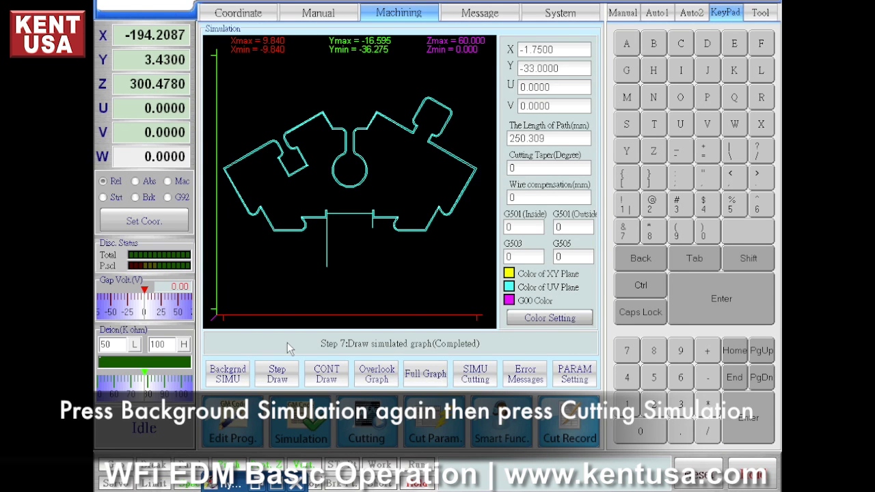
Run the cutting simulation of the rotated module-3.nc path
left_click(477, 379)
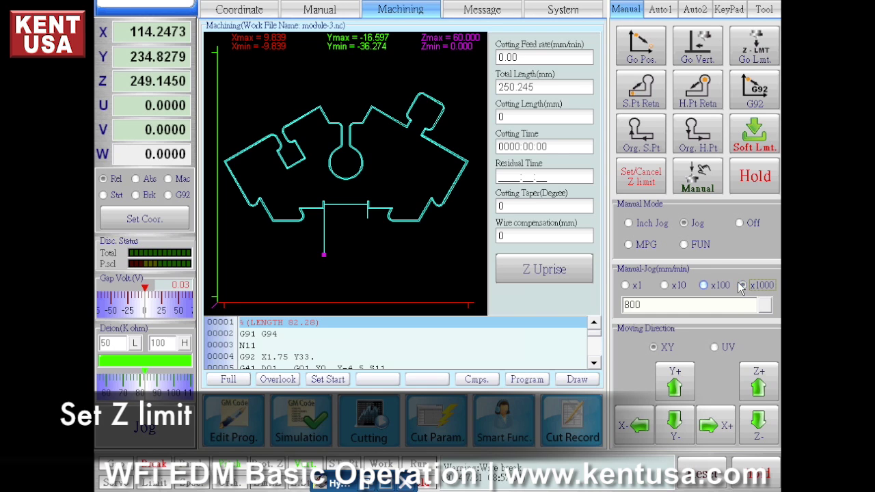
Jog the Z axis down to 201.5583 and set the Z limit there
left_click(757, 439)
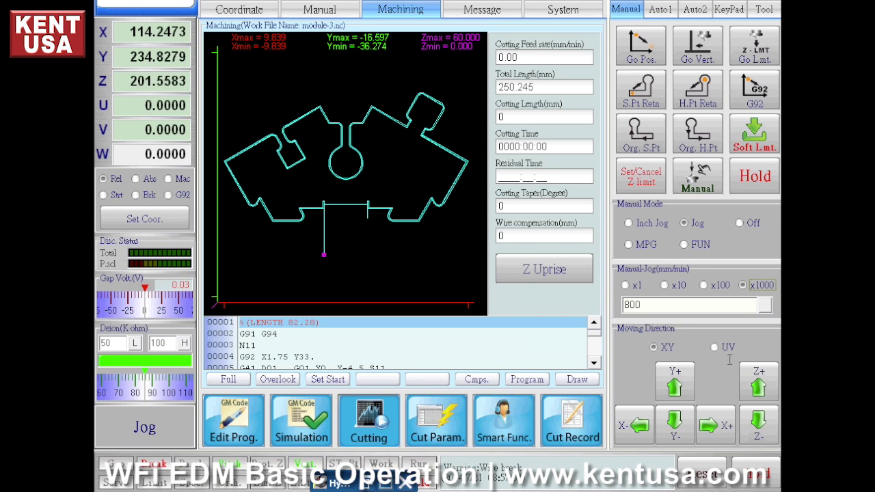
left_click(643, 180)
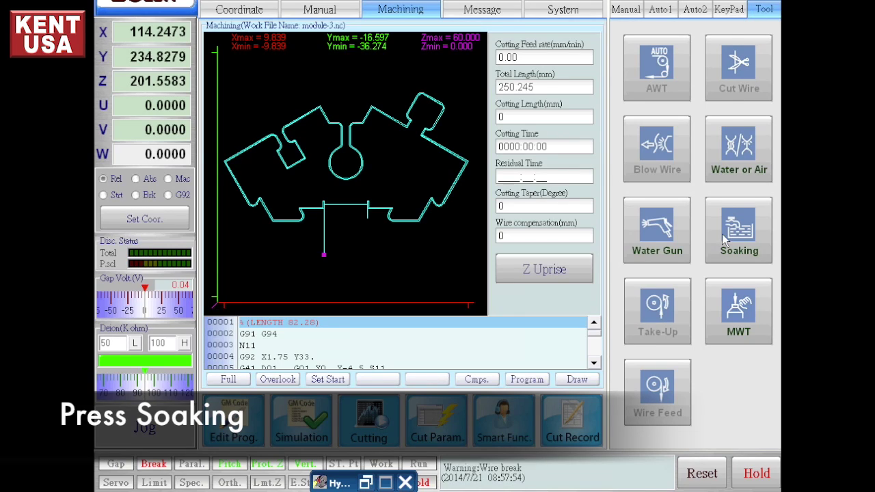
Turn soaking on so the work tank fills with water
left_click(725, 240)
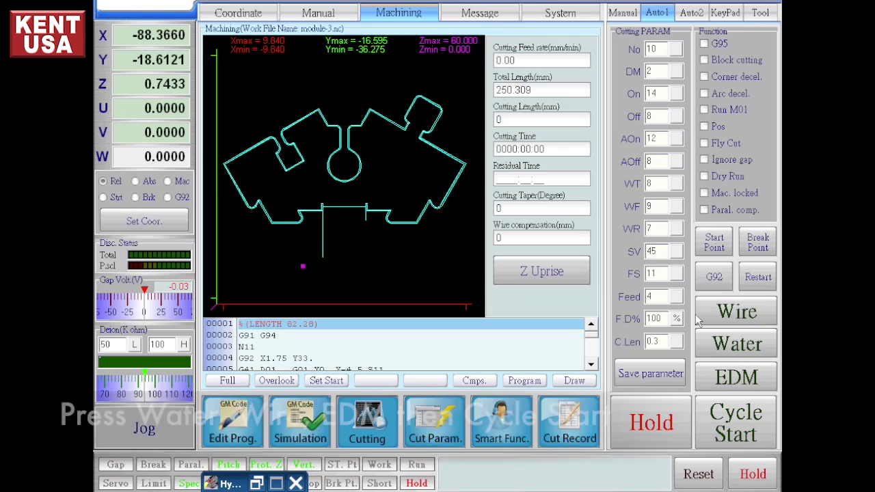
Switch on wire, water and EDM discharge, then start the cycle, confirming re-cutting
left_click(701, 318)
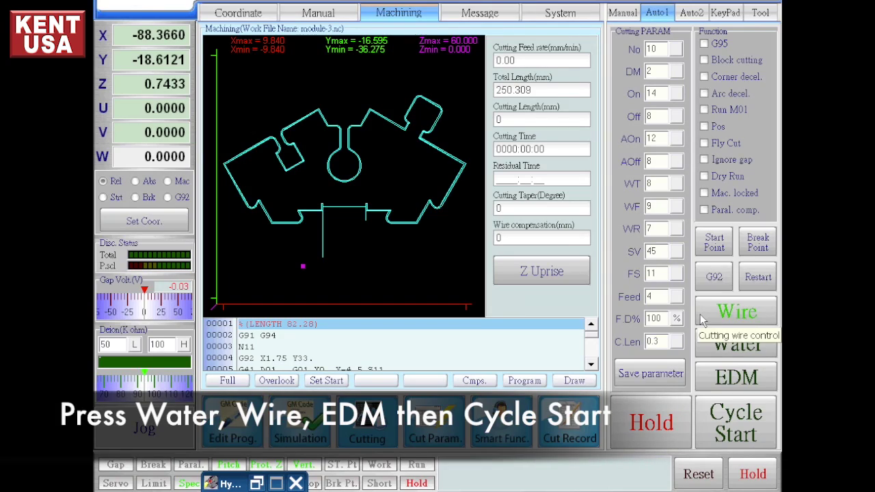
left_click(701, 347)
left_click(702, 380)
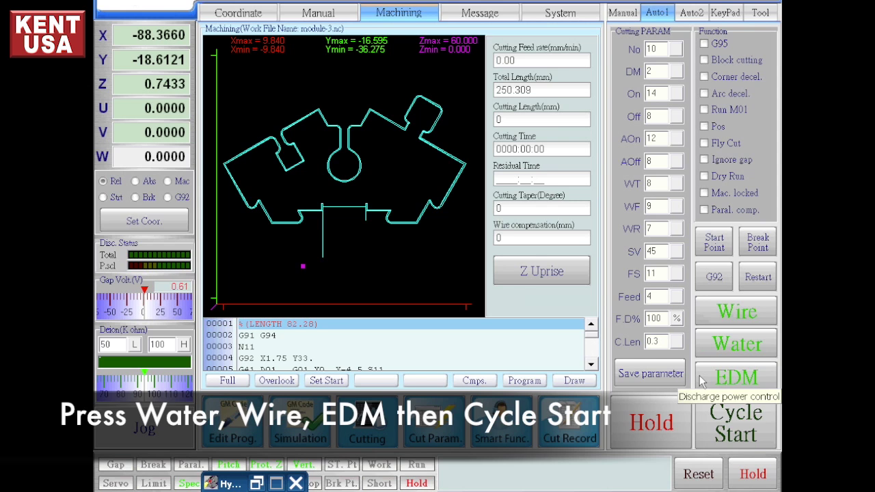
left_click(701, 422)
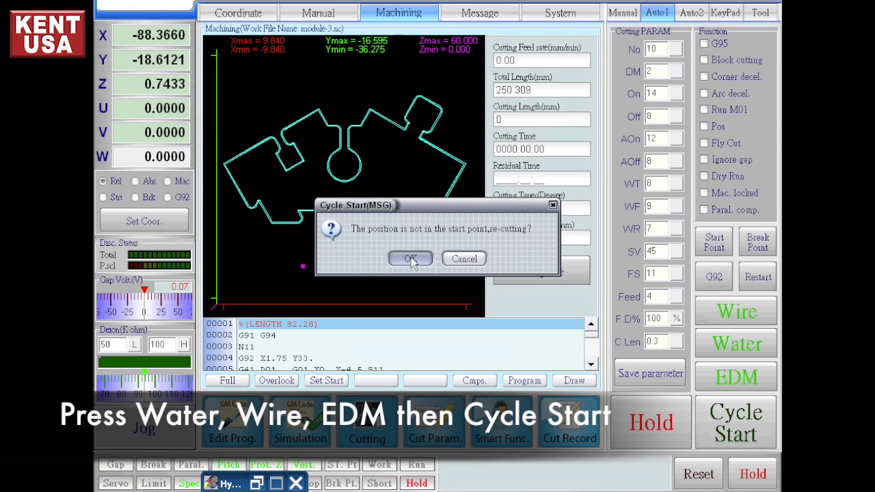
left_click(410, 259)
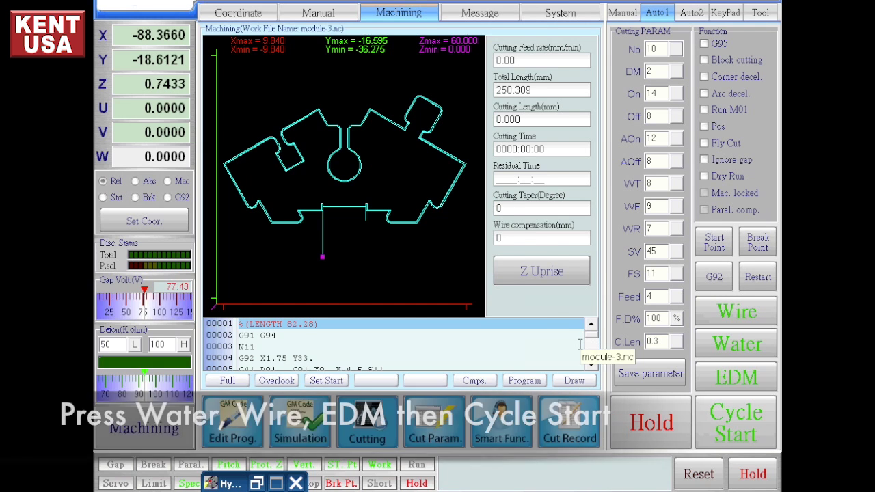